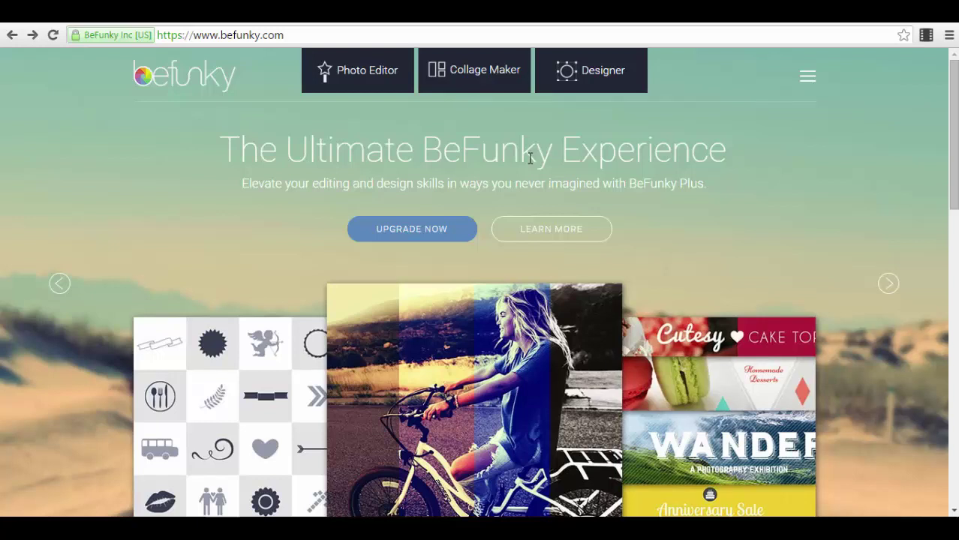
- Start a collage in the Collage Maker and auto-fill its grid with the sample photos, putting the green-hat man in the top-left cell
left_click(470, 85)
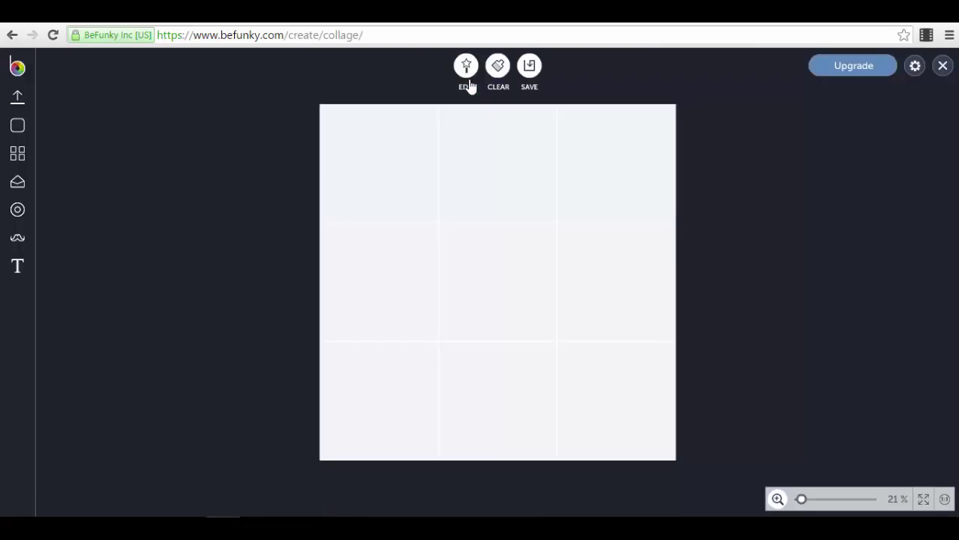
left_click(23, 103)
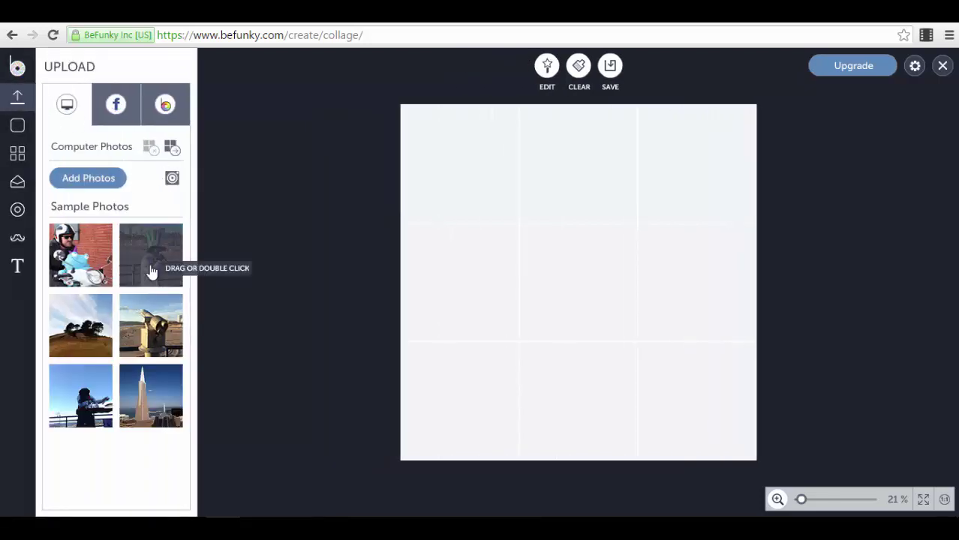
left_click_drag(151, 272, 481, 165)
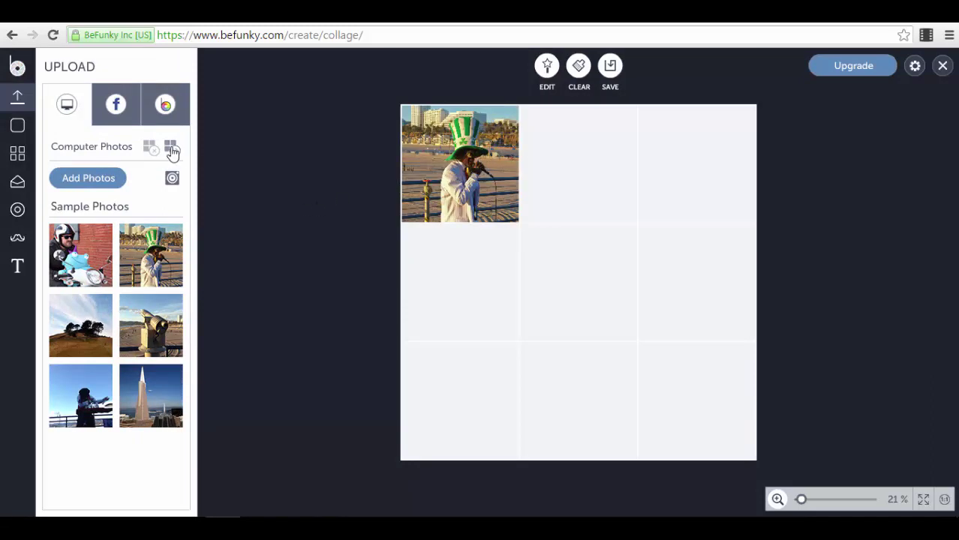
left_click(171, 148)
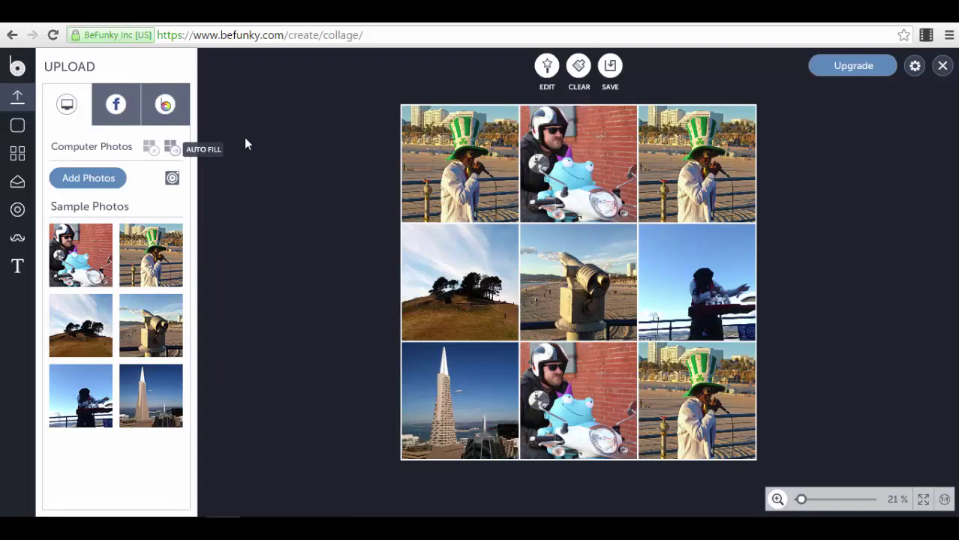
left_click_drag(600, 225, 591, 281)
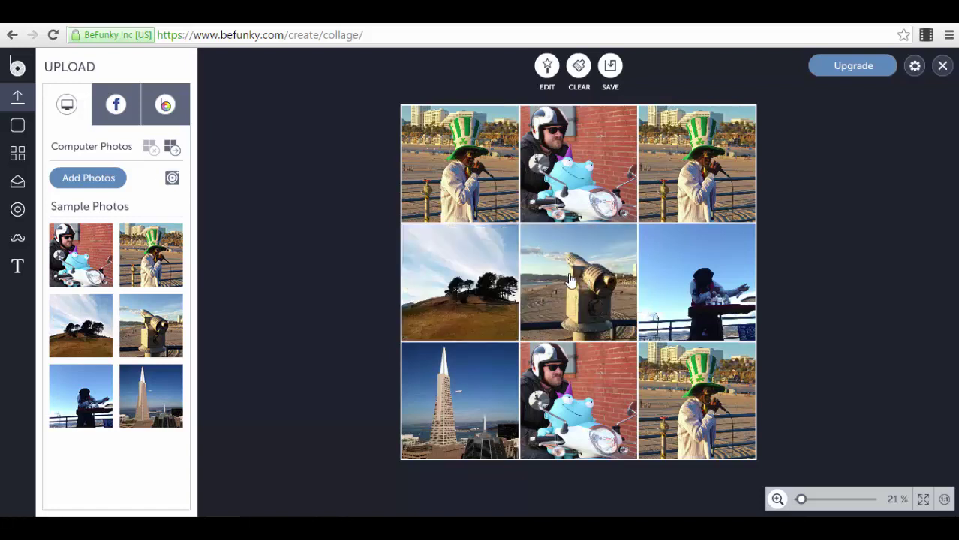
- Rotate the centre telescope photo clockwise onto its side and try flipping it horizontally and vertically
mouse_move(578, 280)
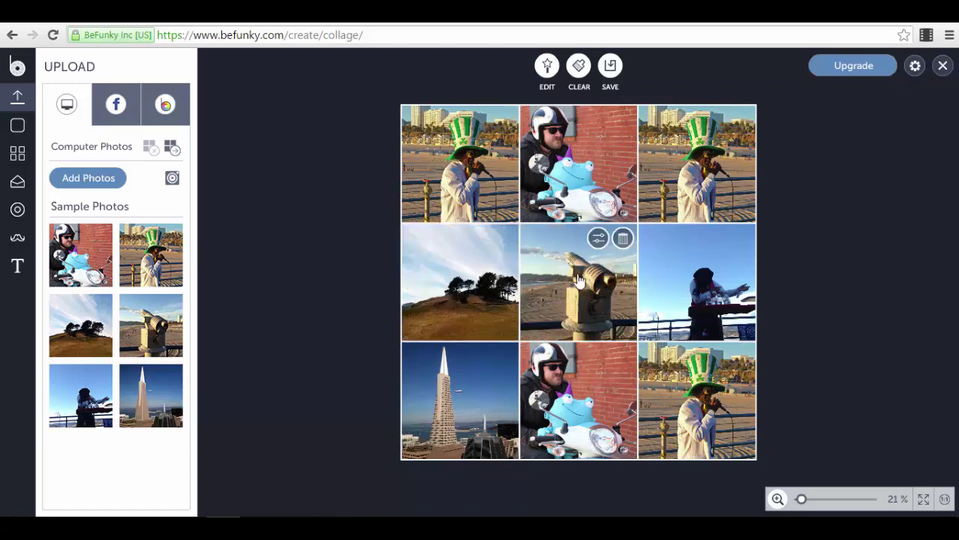
left_click(597, 238)
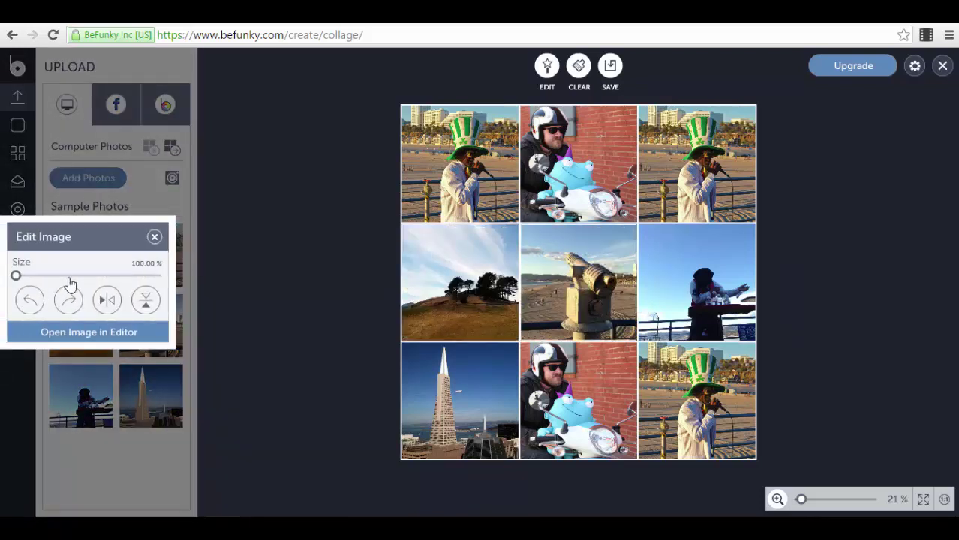
mouse_move(15, 276)
left_mouse_down()
mouse_move(65, 274)
mouse_move(15, 276)
left_mouse_up()
left_click(67, 308)
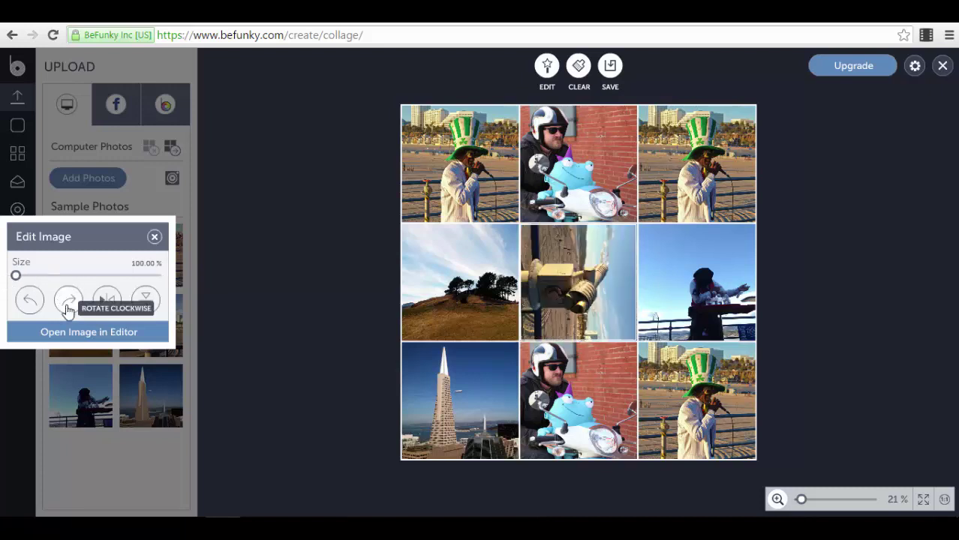
left_click(67, 308)
left_click(68, 308)
left_click(107, 301)
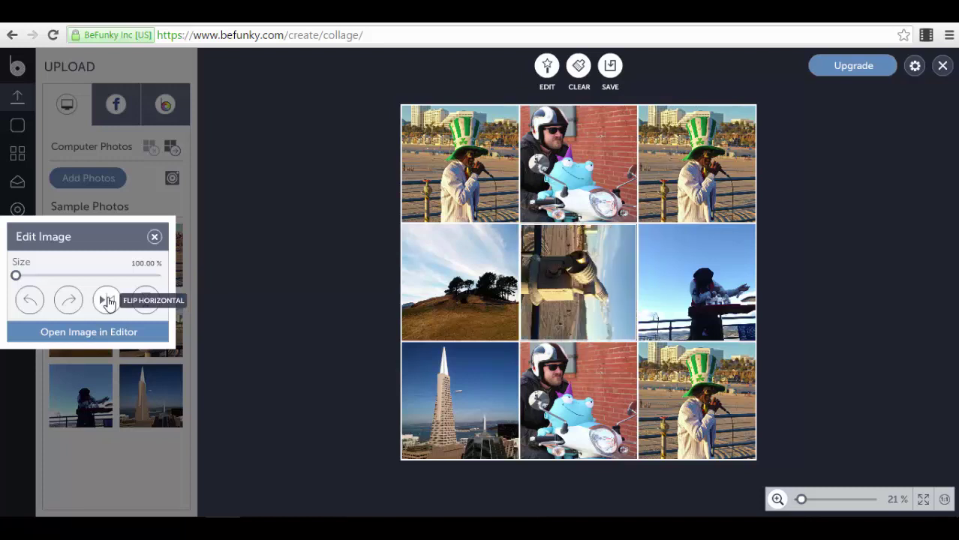
left_click(108, 301)
left_click(107, 301)
left_click(147, 306)
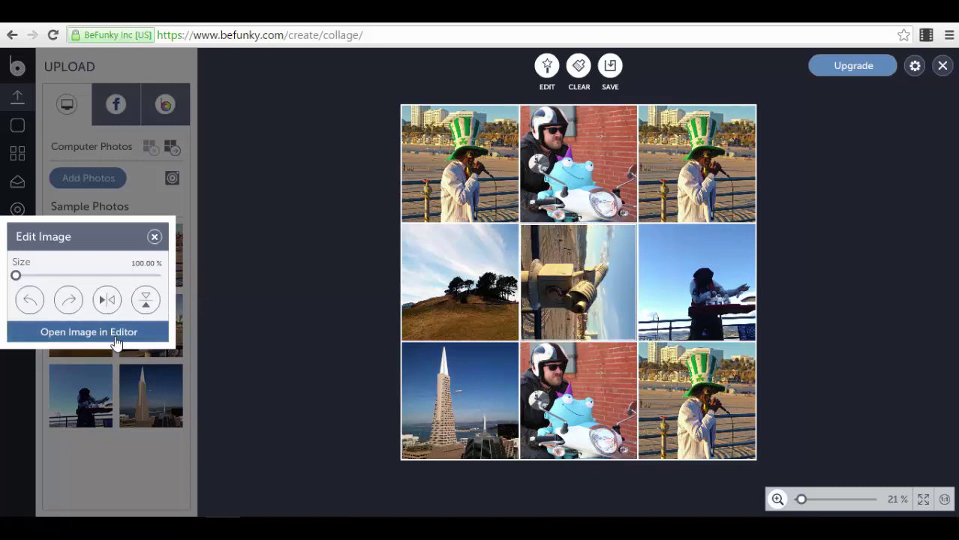
- Try Auto Enhance on the centre telescope photo in the image editor and return to the collage without applying it
left_click(116, 332)
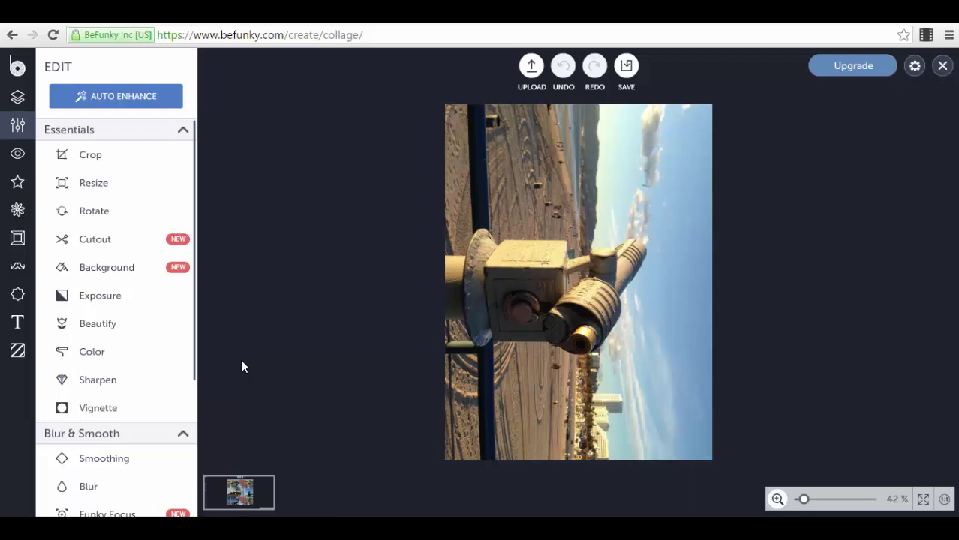
left_click(103, 95)
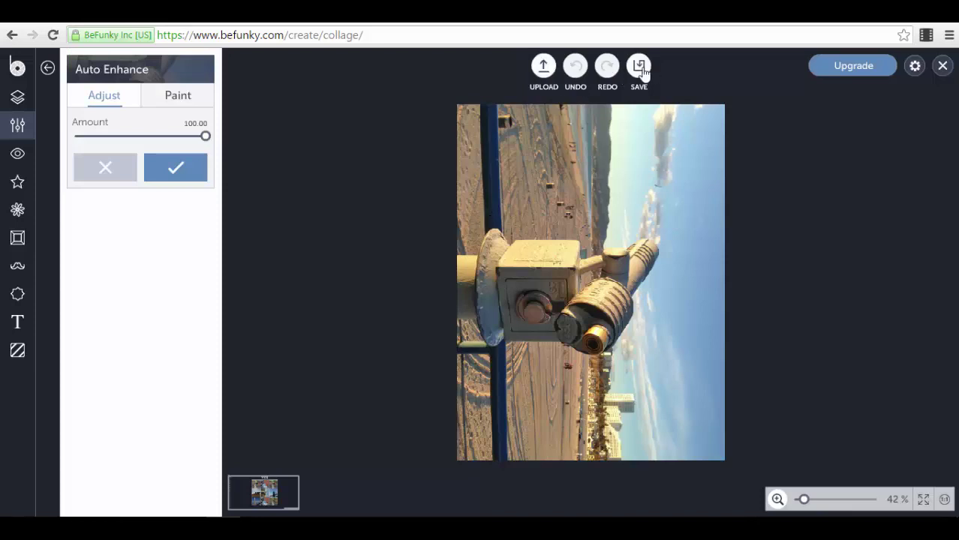
left_click(943, 66)
left_click(456, 311)
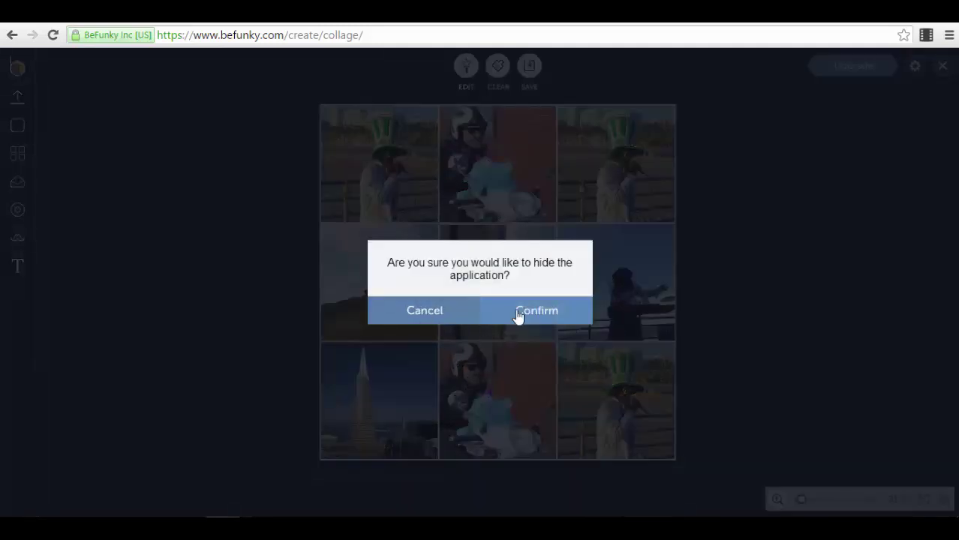
left_click(445, 315)
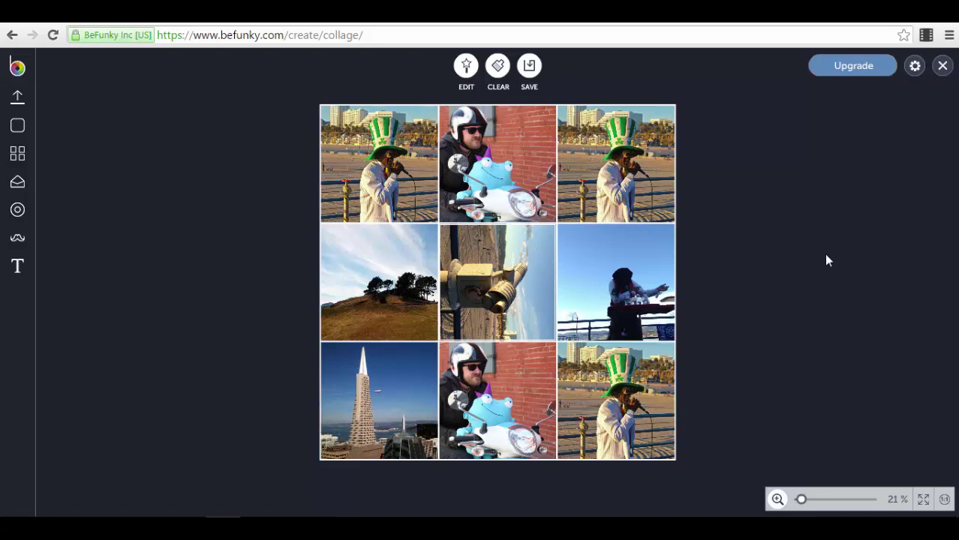
- Try resizing the collage cells by widening the first column and making the top row taller
mouse_move(422, 223)
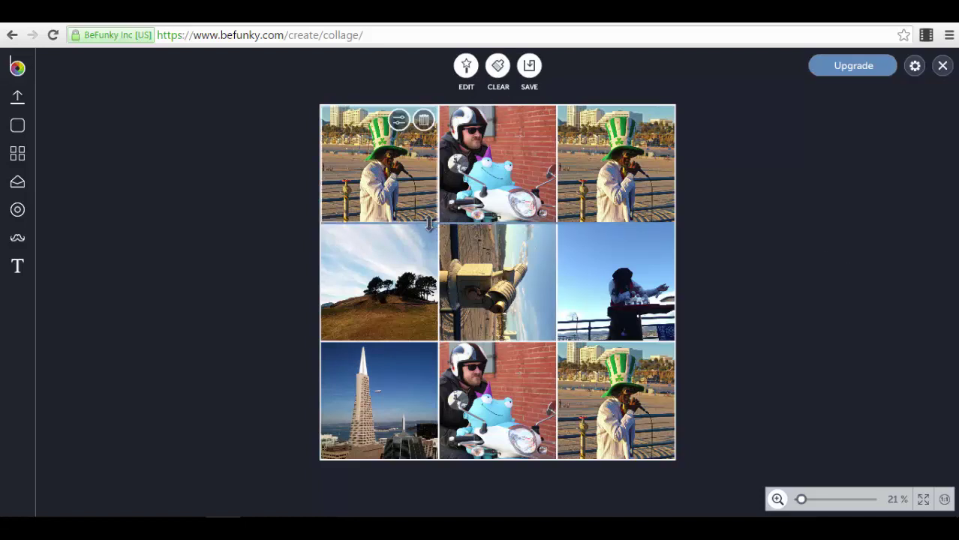
mouse_move(430, 223)
left_mouse_down()
mouse_move(437, 311)
mouse_move(434, 238)
left_mouse_up()
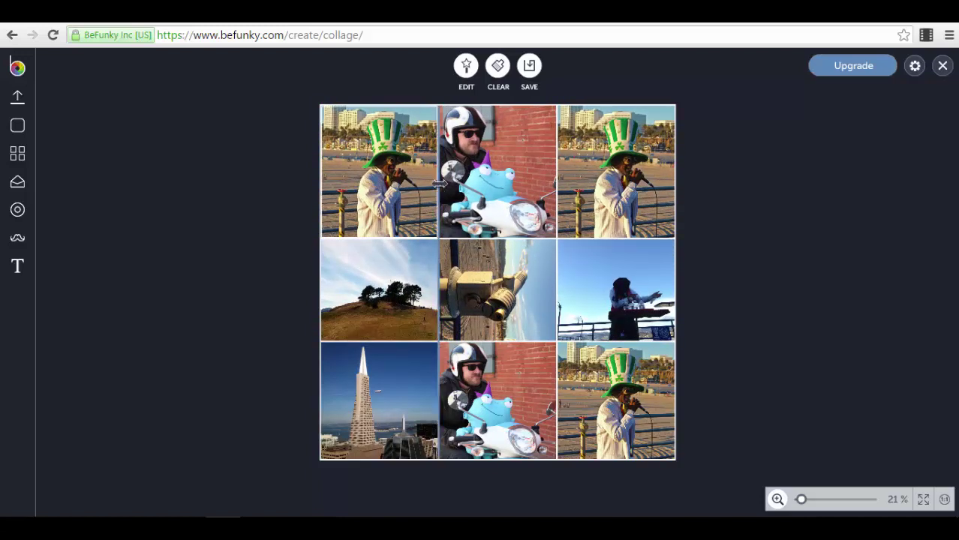
left_click_drag(442, 186, 496, 211)
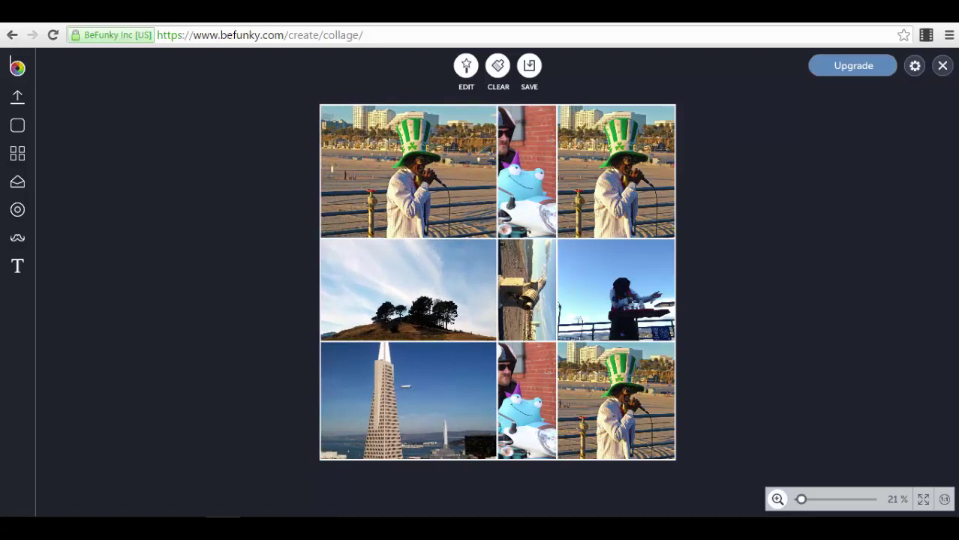
mouse_move(421, 238)
left_mouse_down()
mouse_move(420, 293)
mouse_move(421, 224)
left_mouse_up()
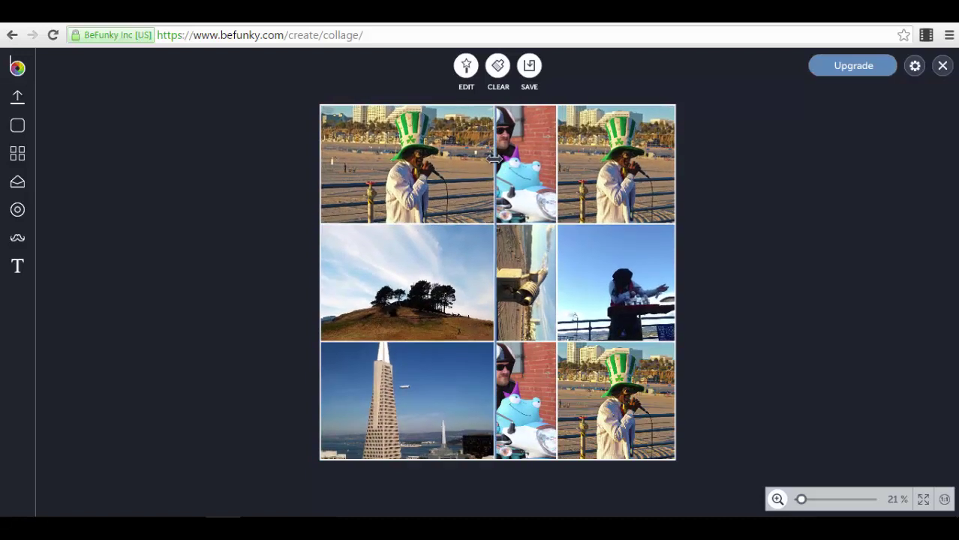
left_click_drag(496, 174, 442, 174)
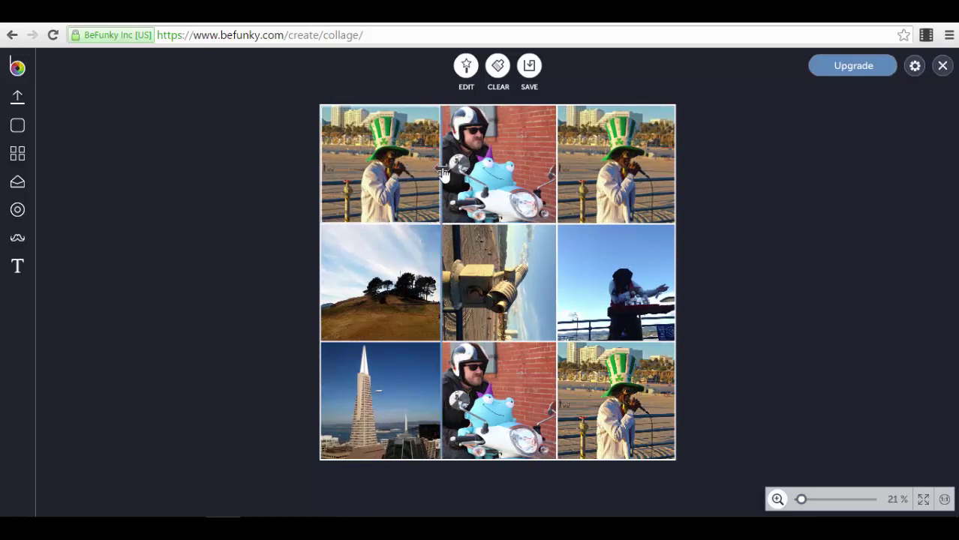
left_click_drag(443, 172, 477, 179)
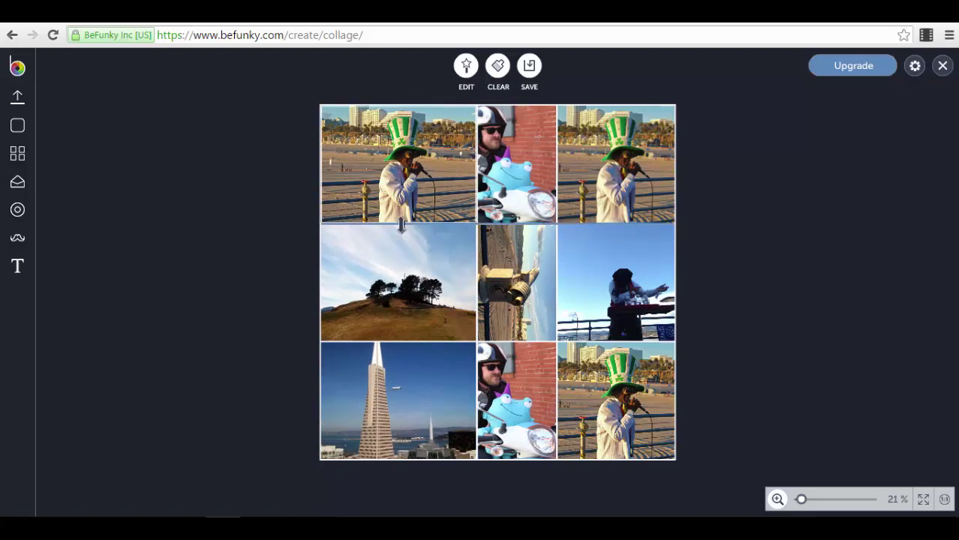
left_click_drag(401, 224, 414, 244)
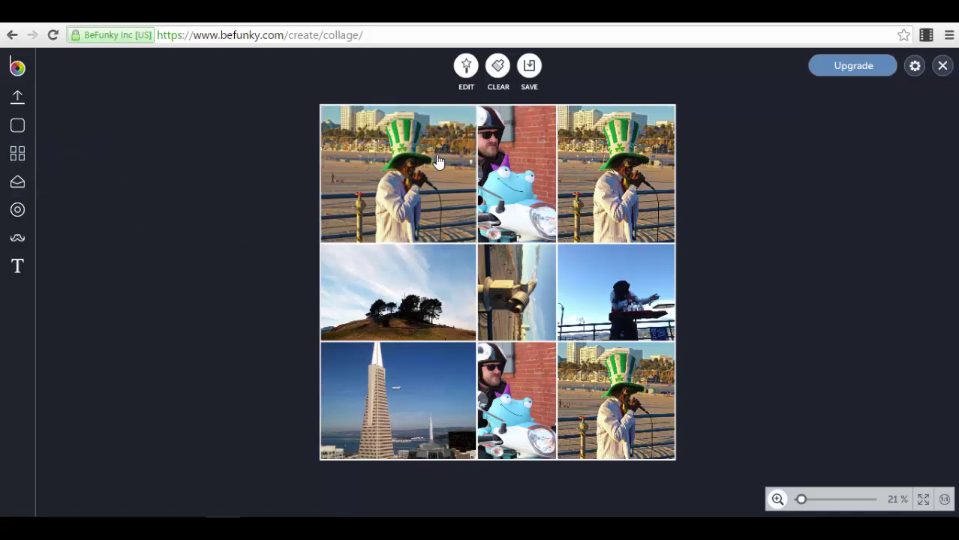
- Apply the free six-photo Grid template with a large top-left cell and a large bottom-right cell, staying in the collage maker
left_click(27, 161)
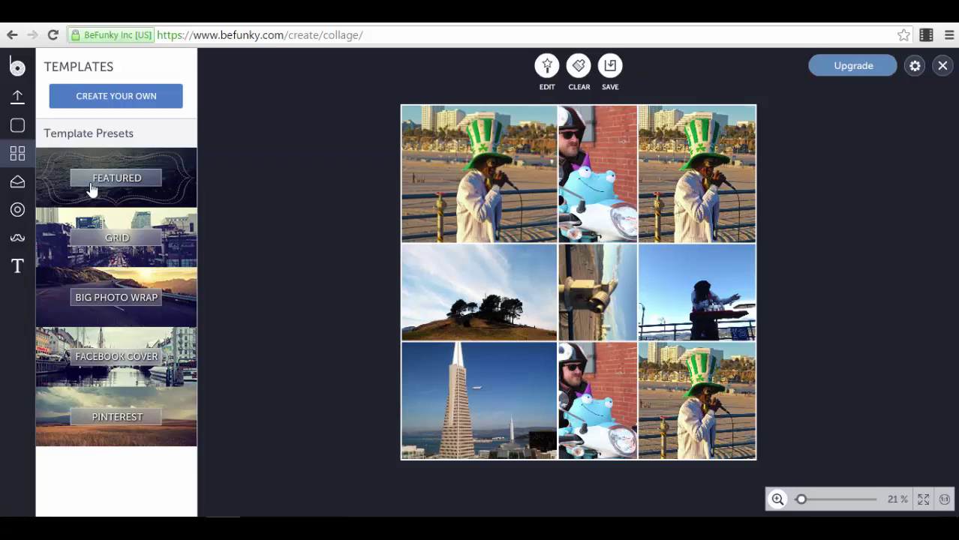
left_click(184, 256)
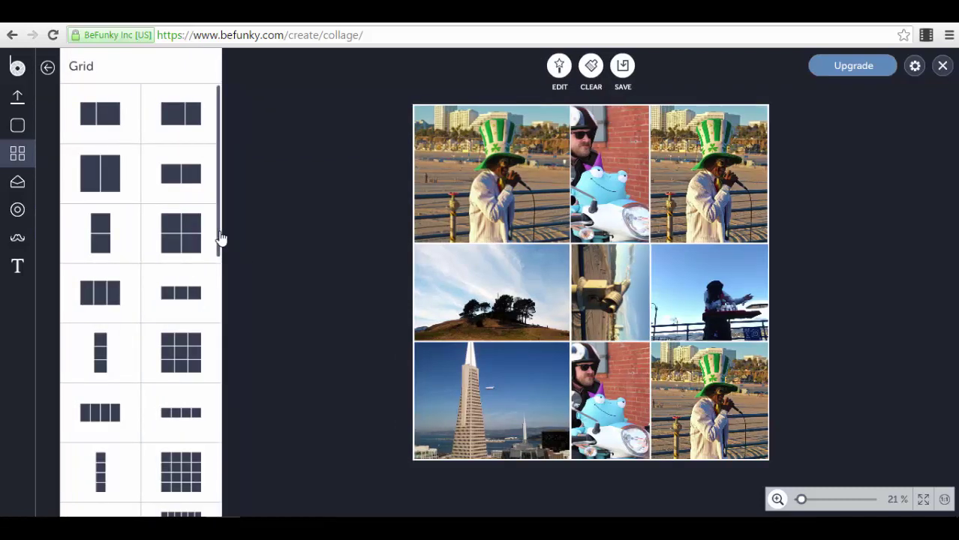
left_click_drag(221, 238, 221, 366)
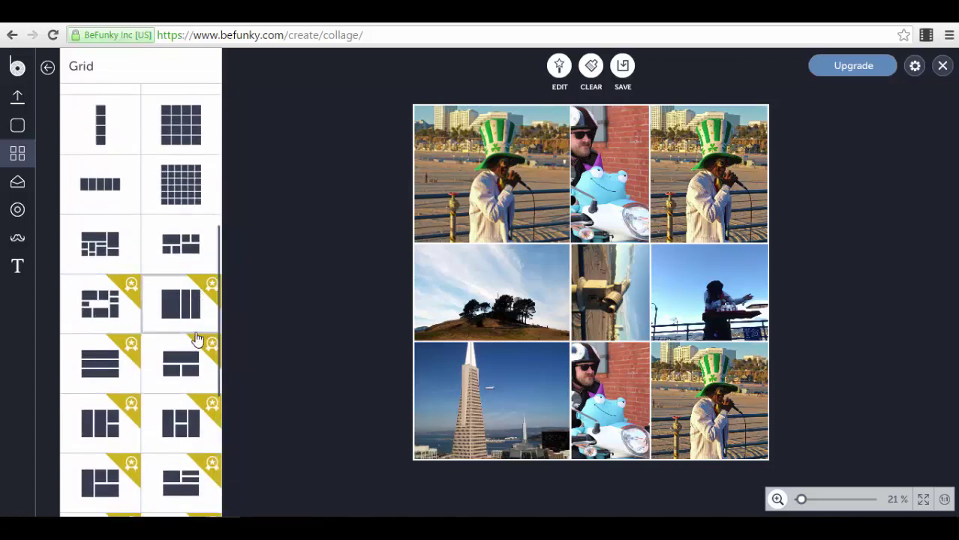
scroll(196, 340, "down", 5)
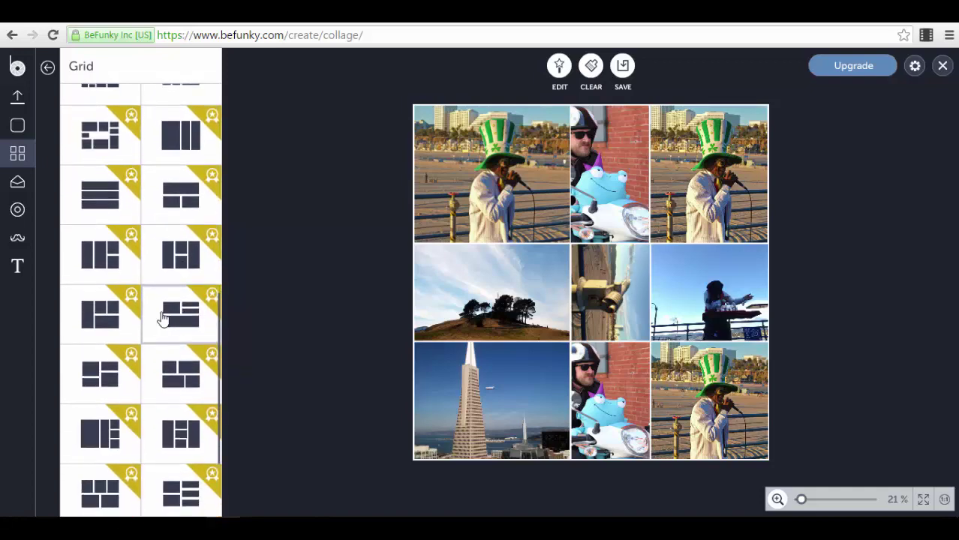
scroll(162, 319, "up", 5)
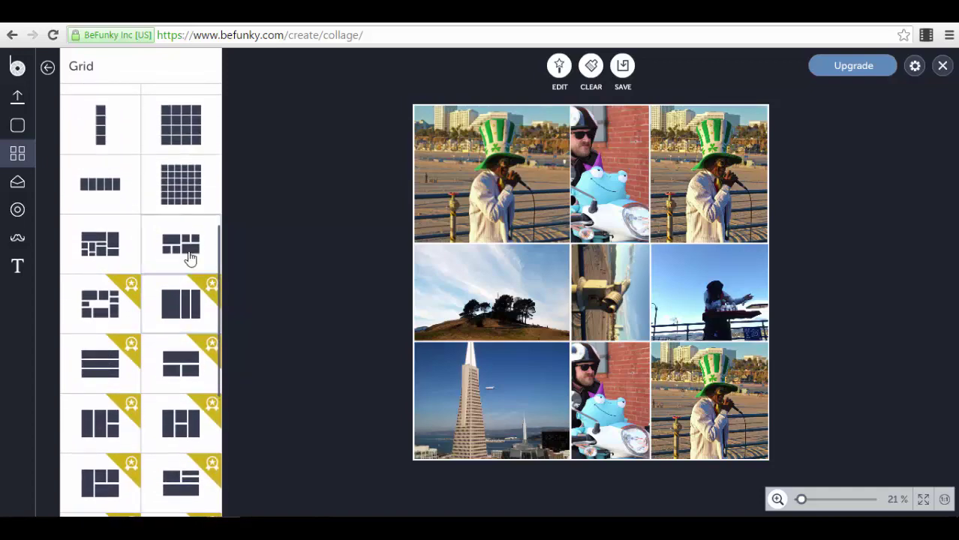
left_click(189, 256)
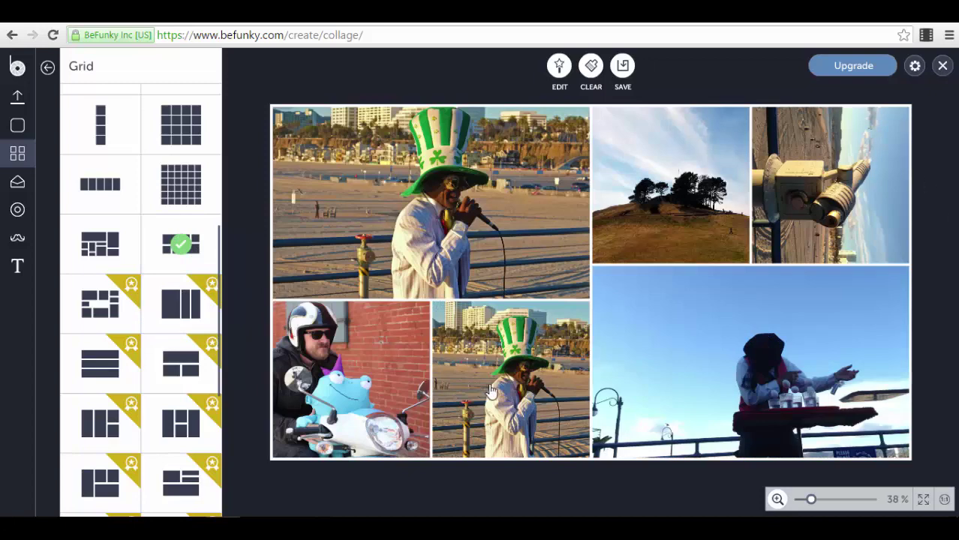
left_click(559, 66)
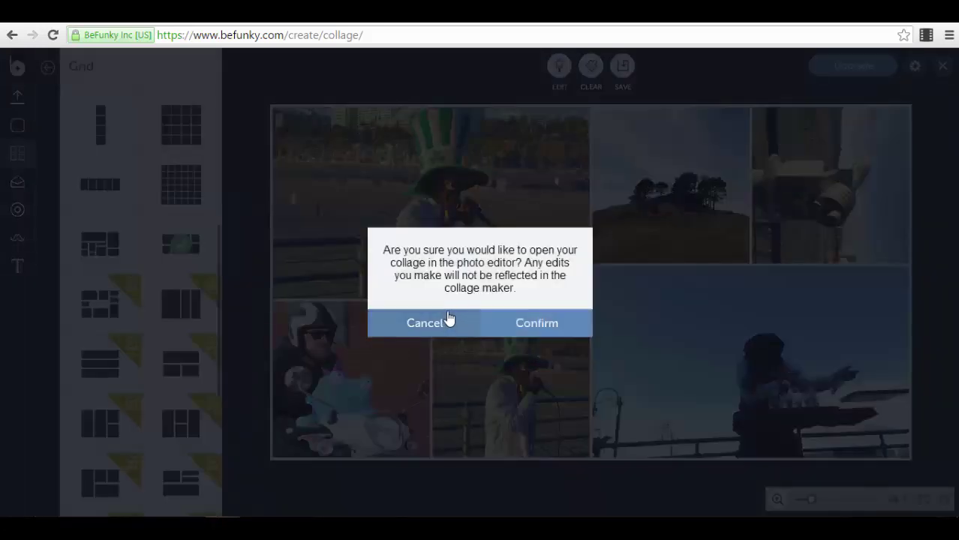
left_click(425, 323)
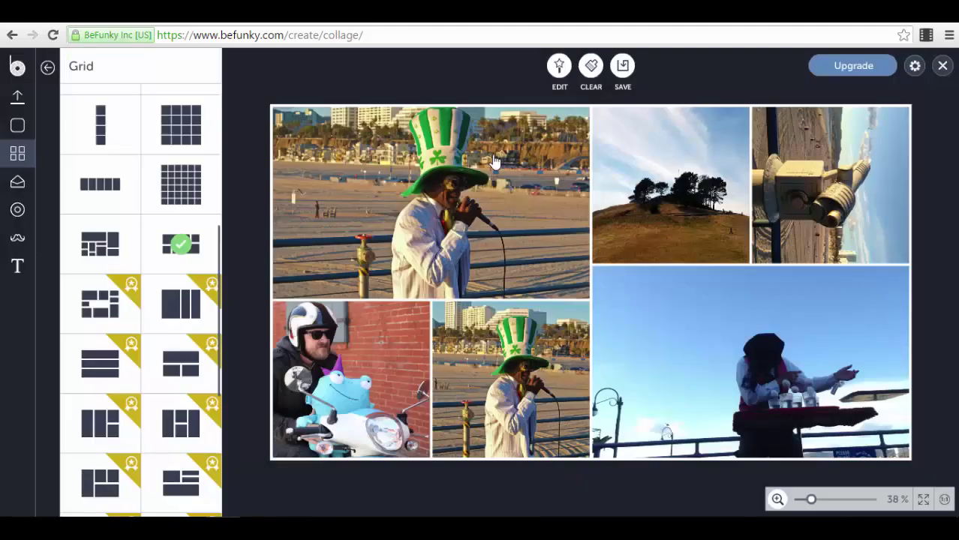
- Set the collage's photo spacing to 26 with corner rounding at 0, and change its background color to red
left_click(13, 129)
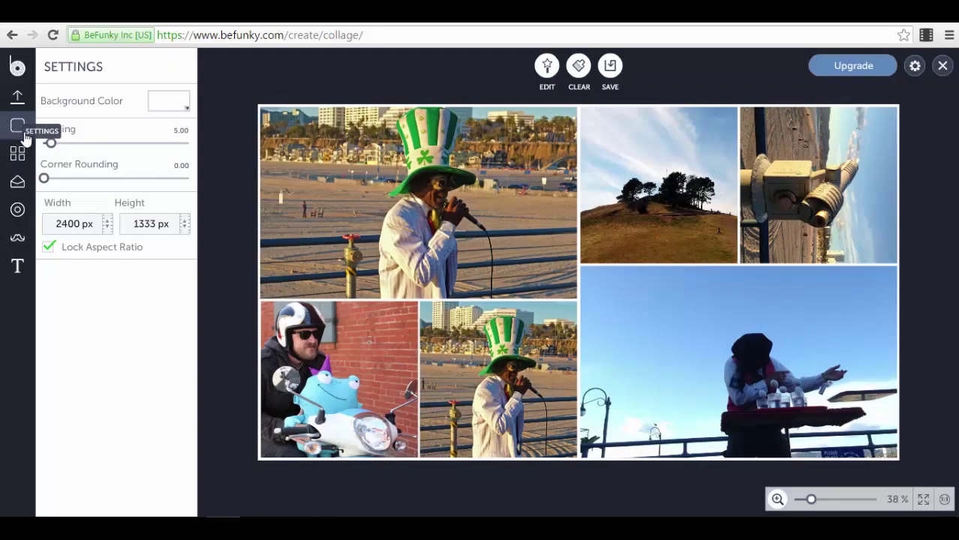
left_click_drag(48, 145, 84, 155)
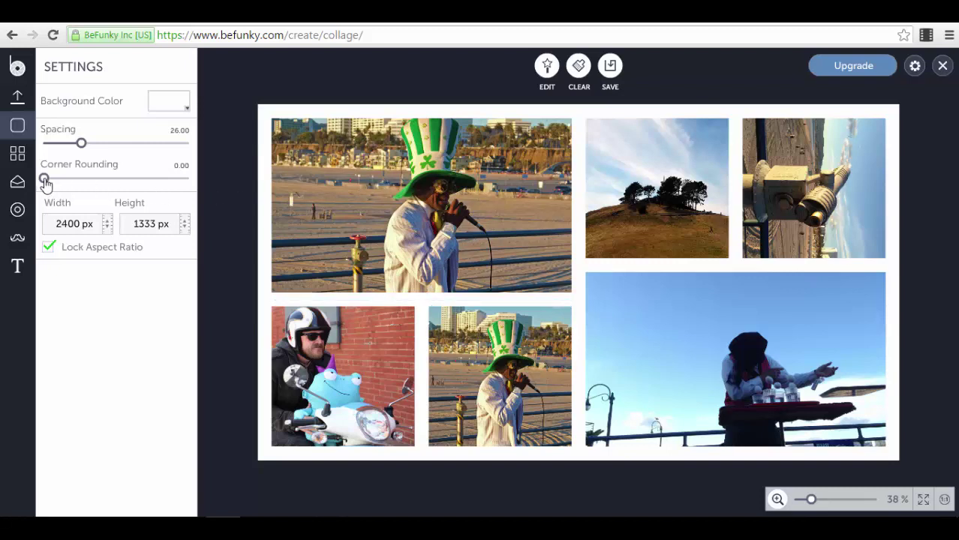
mouse_move(45, 183)
left_mouse_down()
mouse_move(92, 193)
mouse_move(65, 193)
mouse_move(95, 202)
mouse_move(41, 201)
left_mouse_up()
left_click(180, 100)
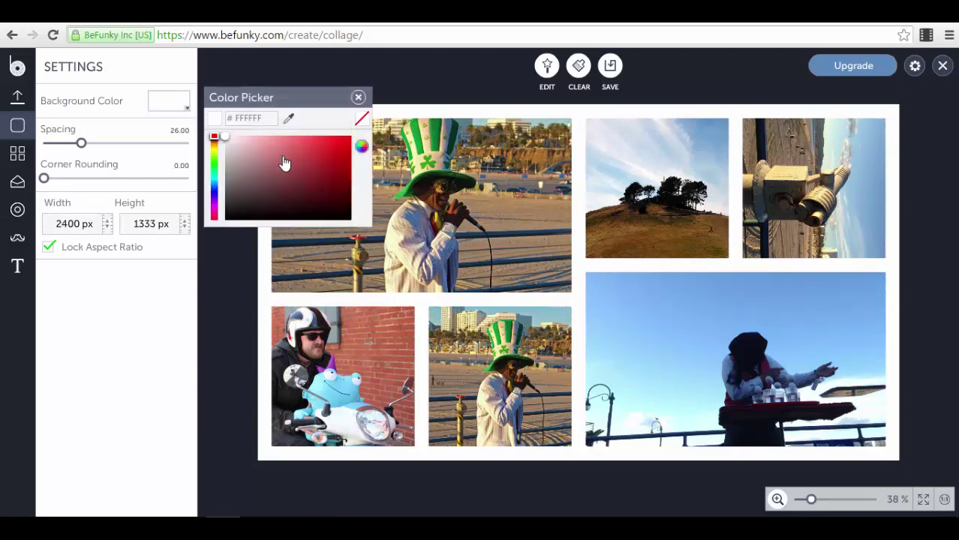
left_click(340, 144)
left_click(310, 52)
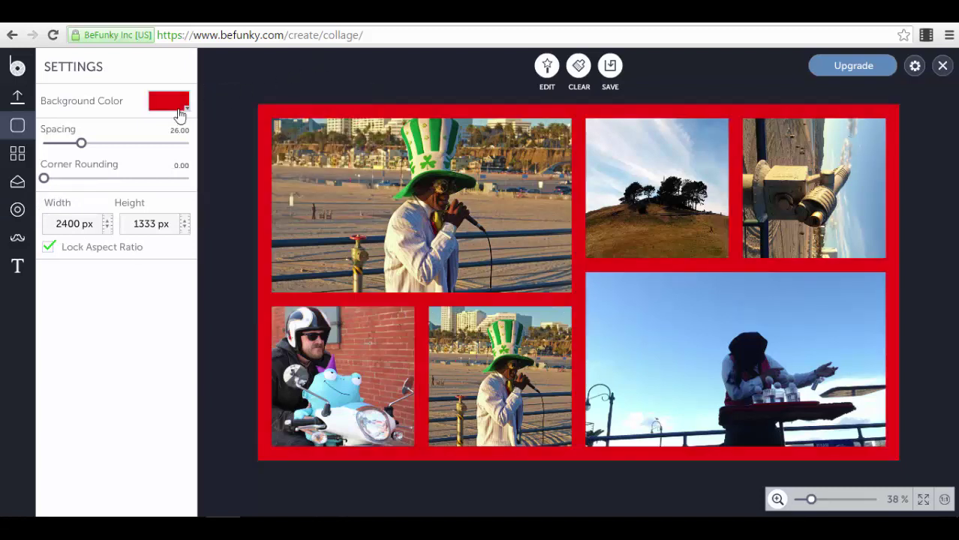
- Apply the Polka Dots pattern with fine vertical lines of small blue dots as the collage background
left_click(16, 210)
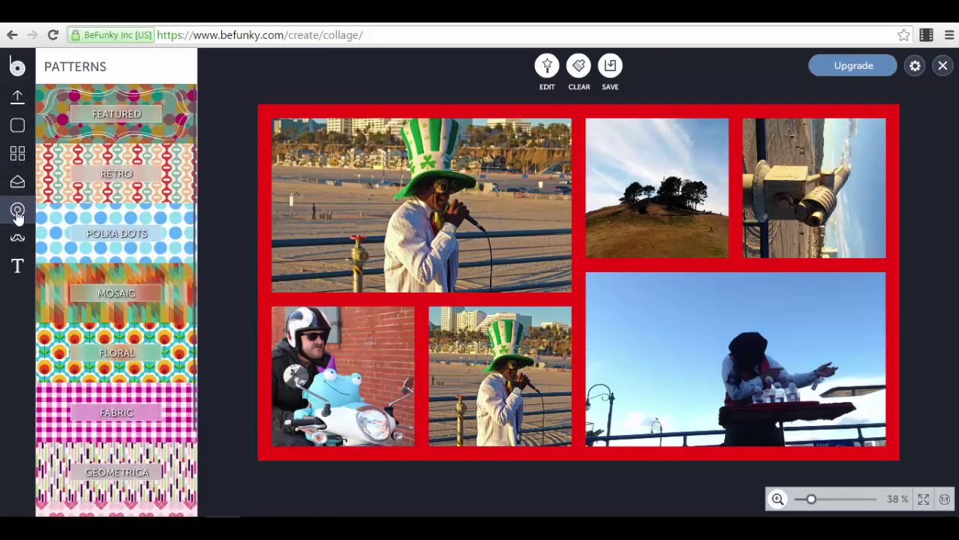
left_click(179, 231)
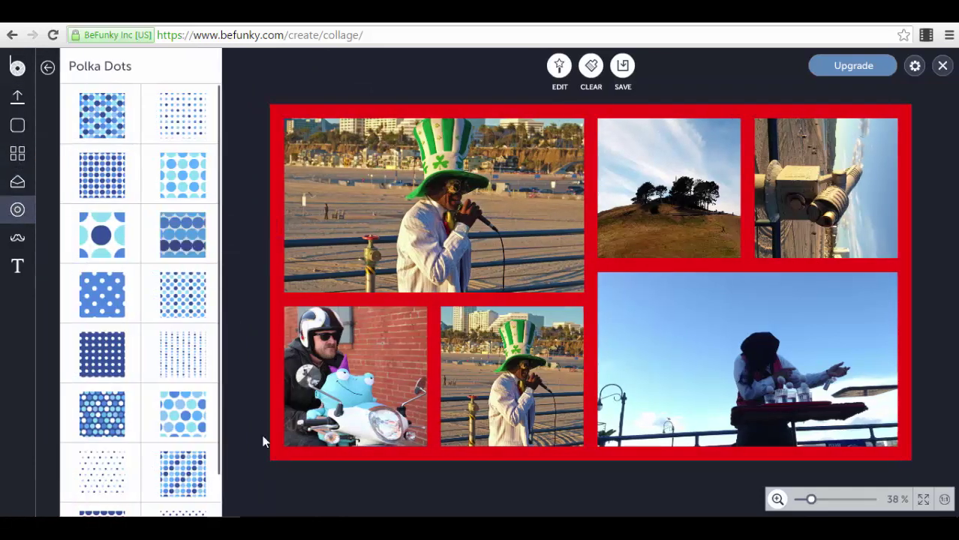
double_click(94, 238)
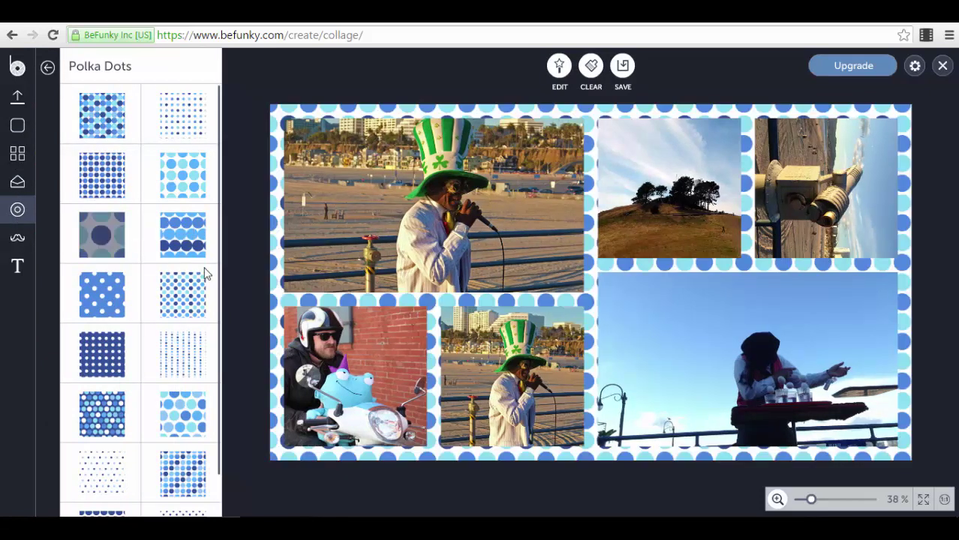
double_click(173, 363)
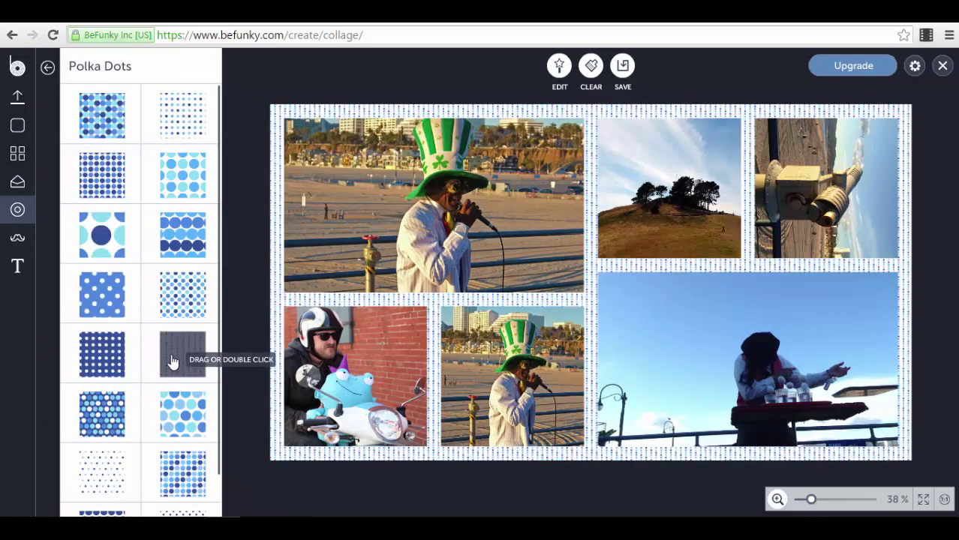
scroll(145, 306, "down", 2)
scroll(145, 306, "up", 2)
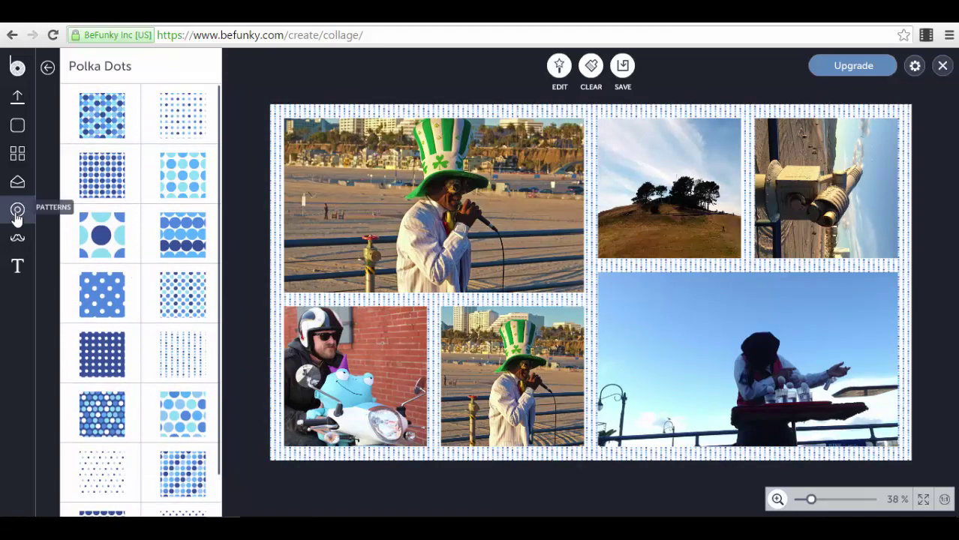
- Add the Happy Halloween sign from the Halloween graphics over the middle of the collage
left_click(17, 239)
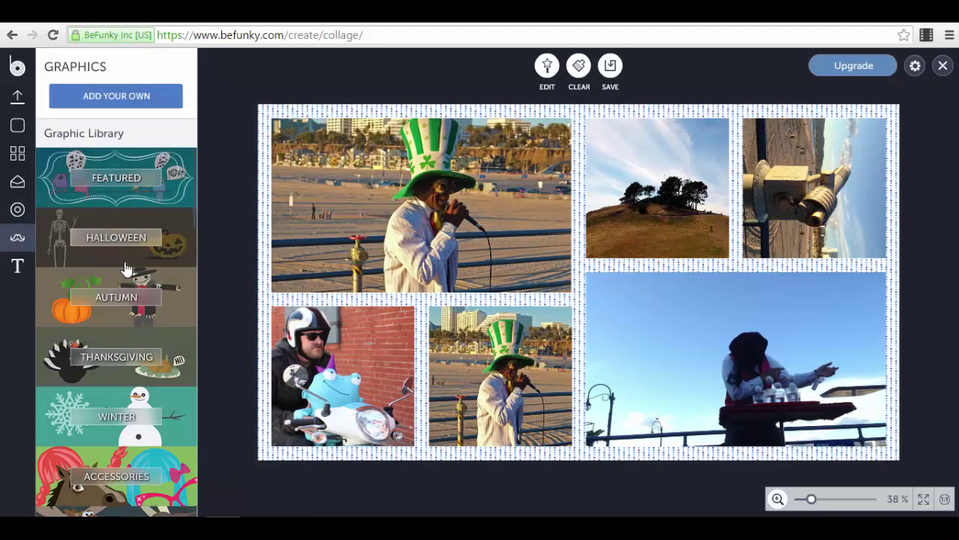
left_click(179, 262)
double_click(187, 246)
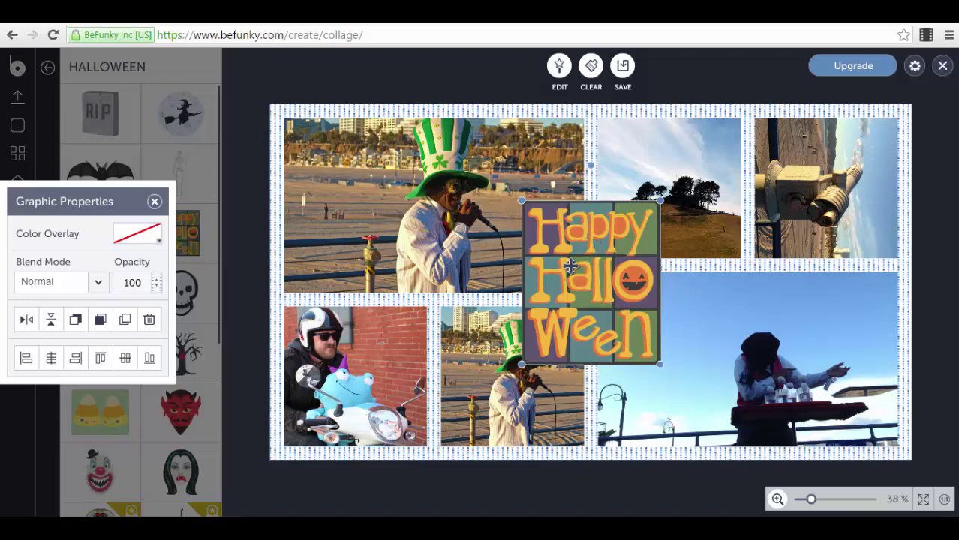
left_click_drag(559, 267, 570, 262)
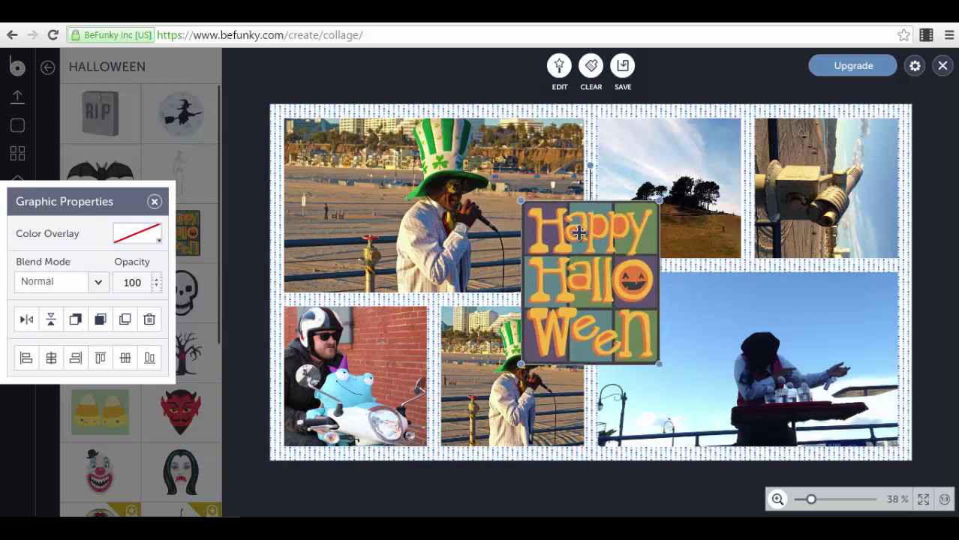
left_click(253, 78)
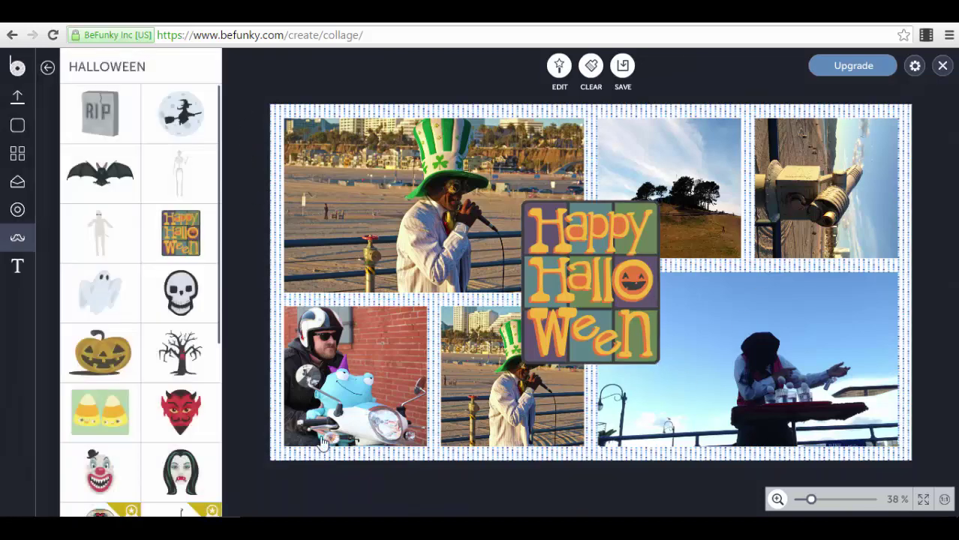
- Add a text box with the Lucky preset and place it just below the Happy Halloween graphic
left_click(15, 266)
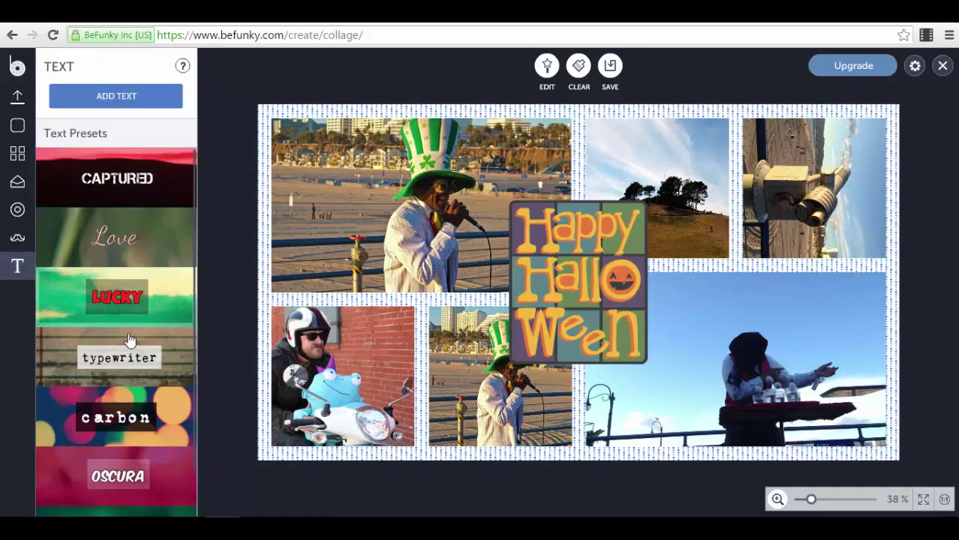
scroll(128, 345, "down", 1)
left_click(173, 268)
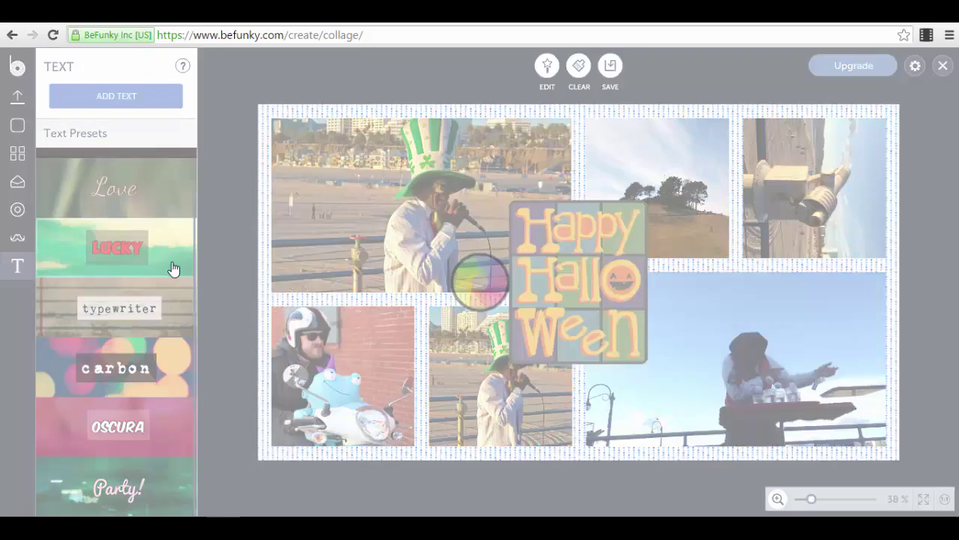
left_click_drag(580, 334, 579, 418)
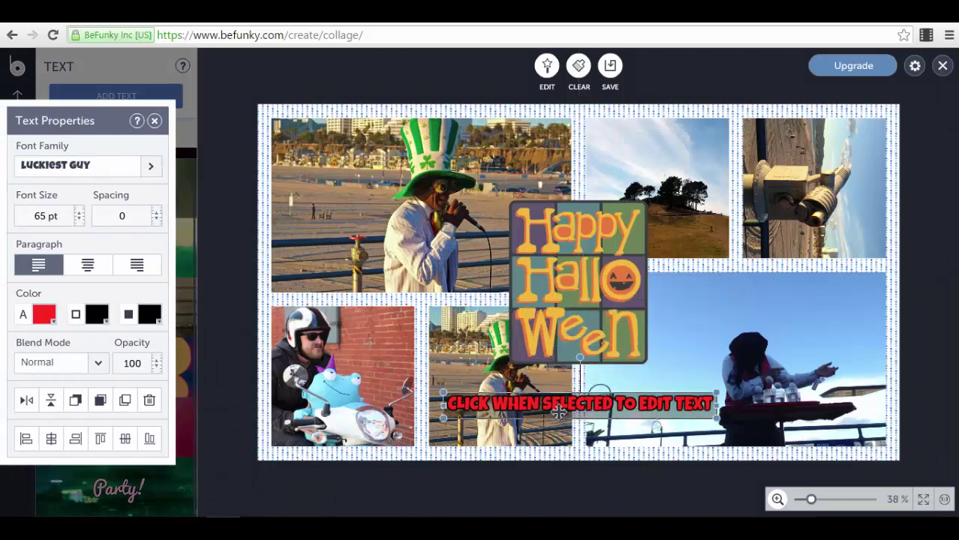
- Reduce the text's font size to 59 pt, keeping the Luckiest Guy font
left_click(84, 167)
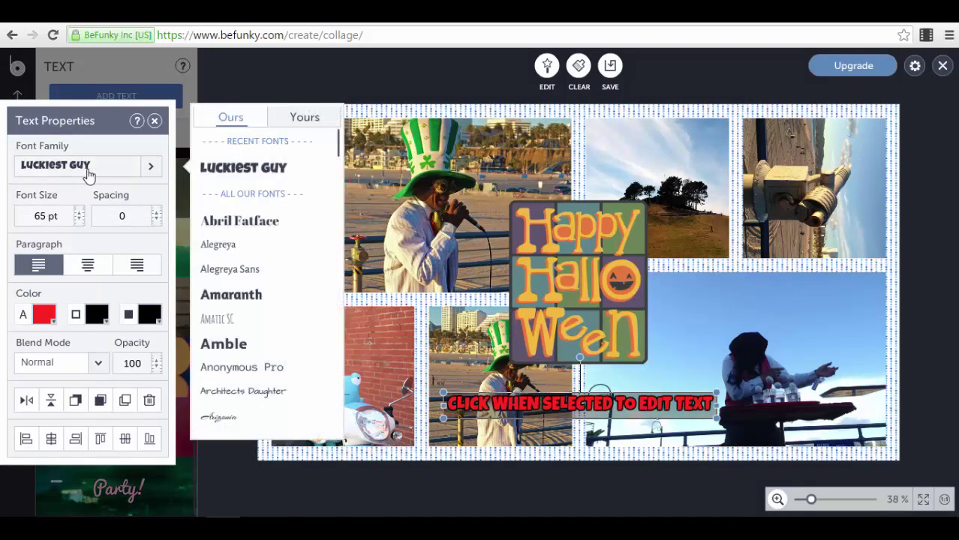
left_click(79, 218)
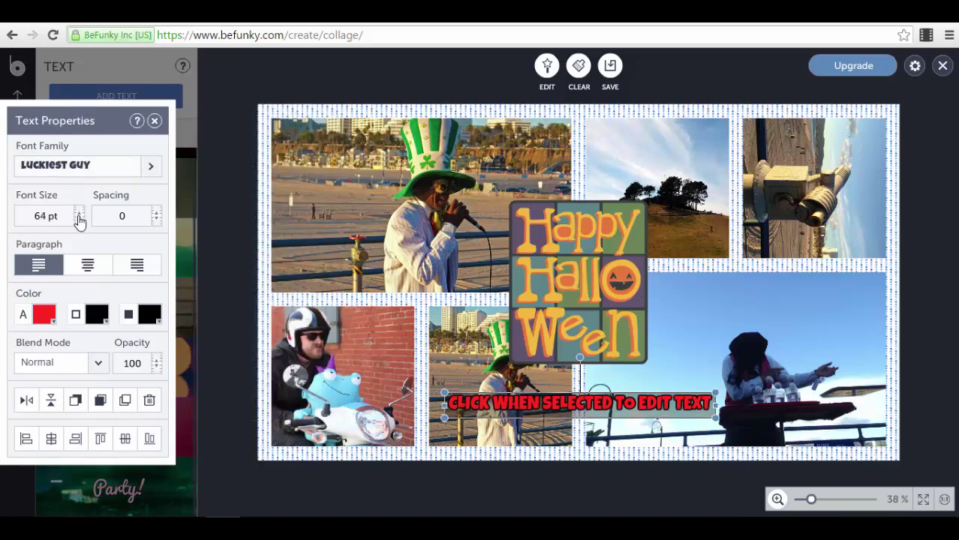
left_click(79, 218)
left_click(79, 218)
left_click(79, 219)
left_click(79, 219)
left_click(78, 218)
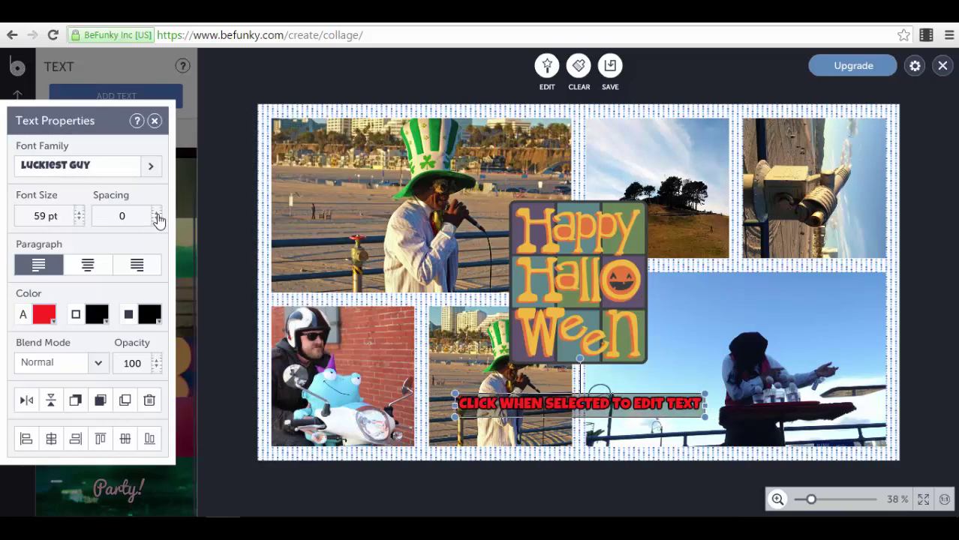
- Set the text's letter spacing to 3 and align its paragraph to the right
left_click(156, 213)
left_click(156, 214)
left_click(156, 214)
left_click(156, 214)
left_click(157, 219)
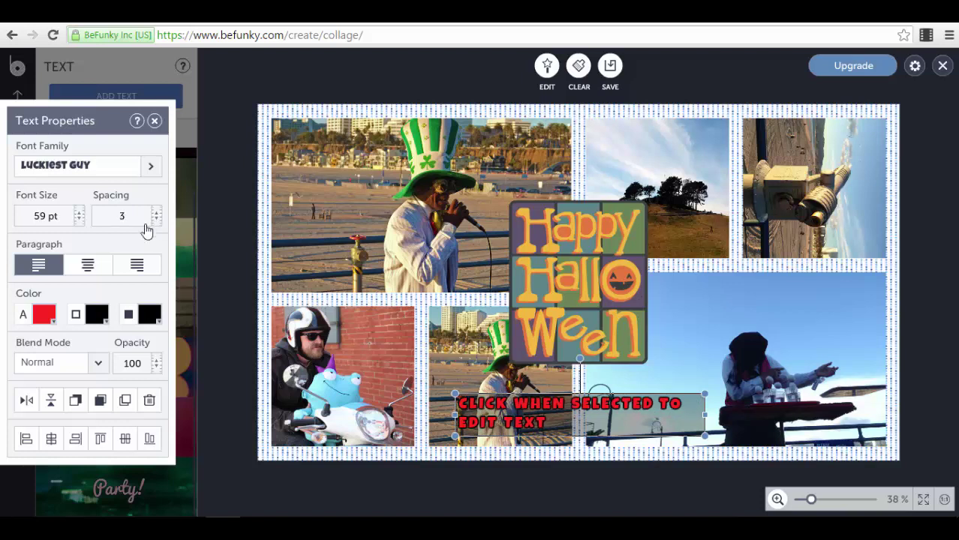
left_click(88, 267)
left_click(136, 266)
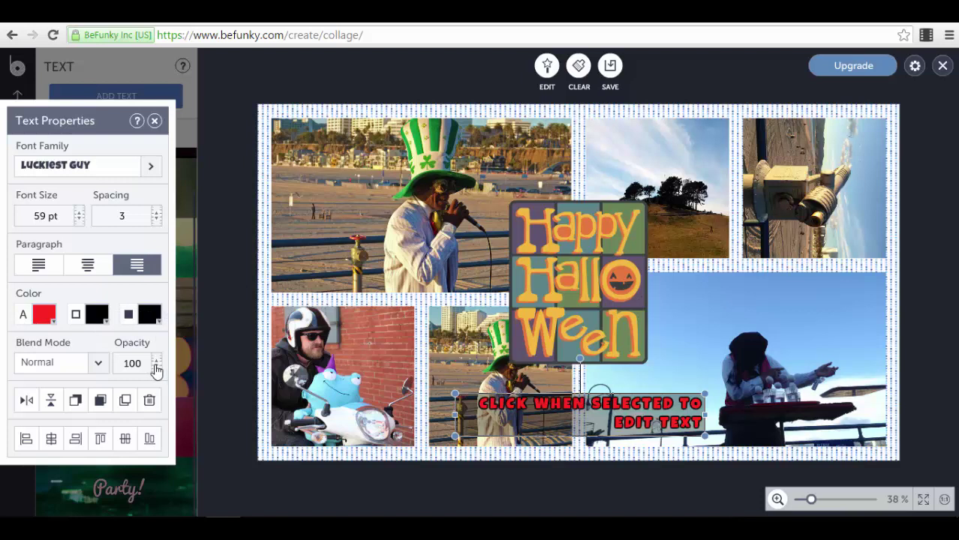
- Set the text's blend mode to Hard Light and close its properties
left_click(94, 366)
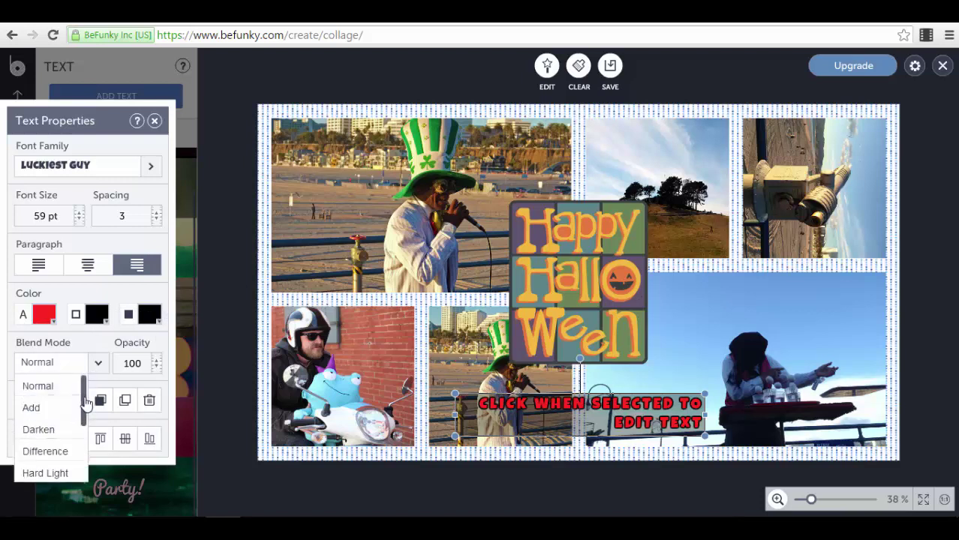
mouse_move(83, 391)
left_mouse_down()
mouse_move(80, 469)
mouse_move(81, 396)
left_mouse_up()
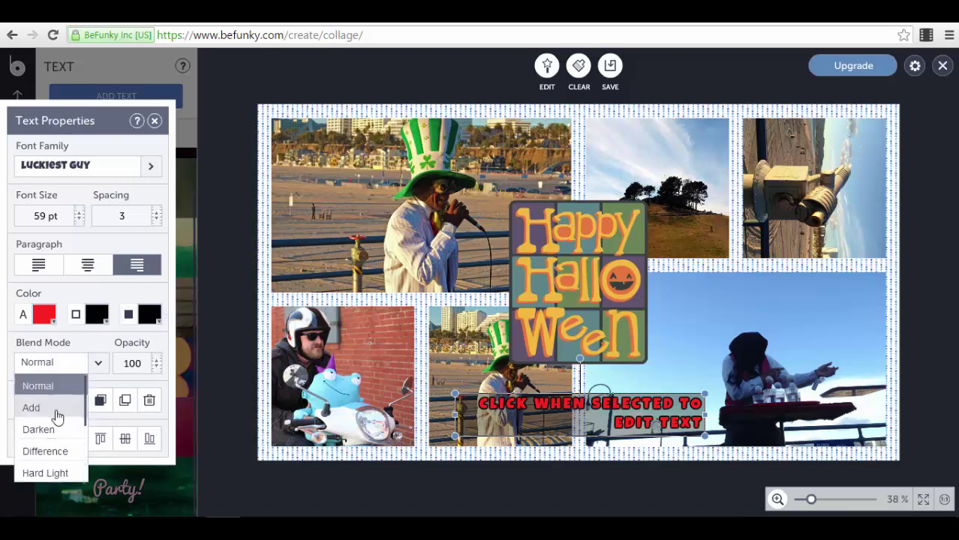
left_click(46, 423)
left_click(74, 366)
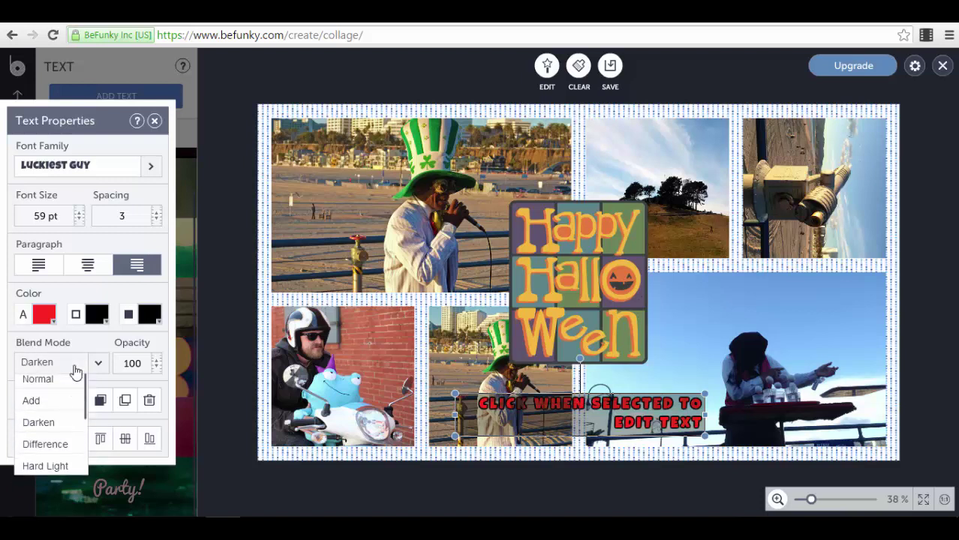
left_click(48, 472)
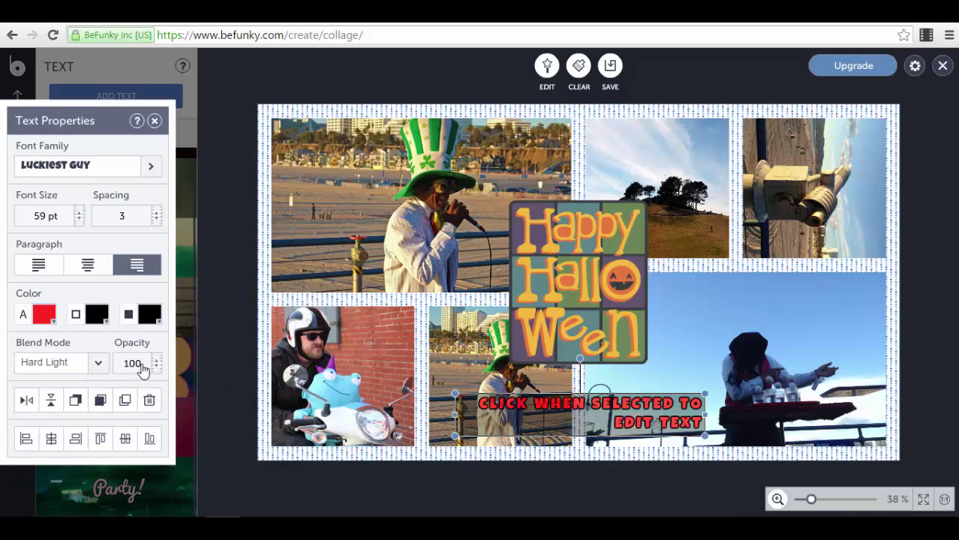
left_click(154, 121)
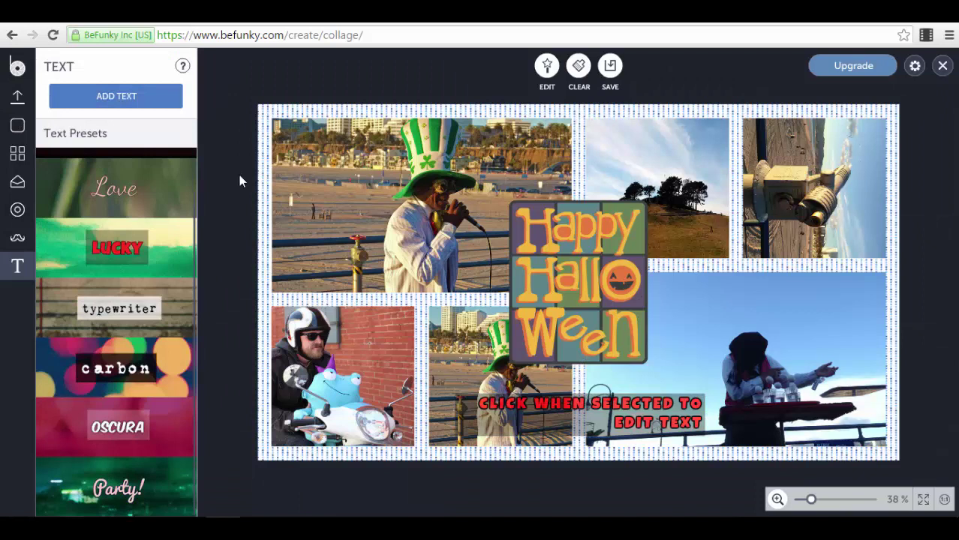